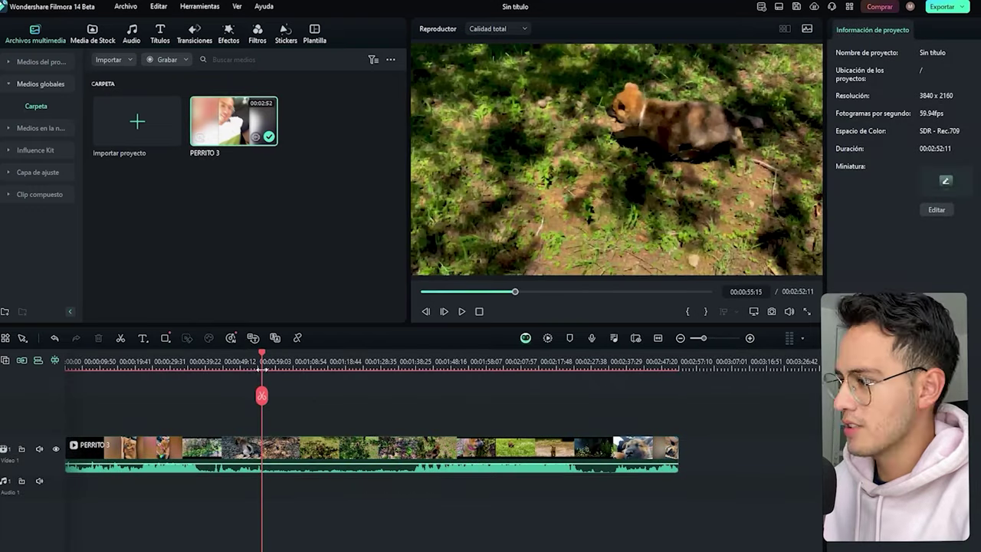
Examine several moments of the PERRITO 3 clip on the timeline and return the playhead to the start
left_click(353, 363)
left_click(271, 363)
left_click(412, 363)
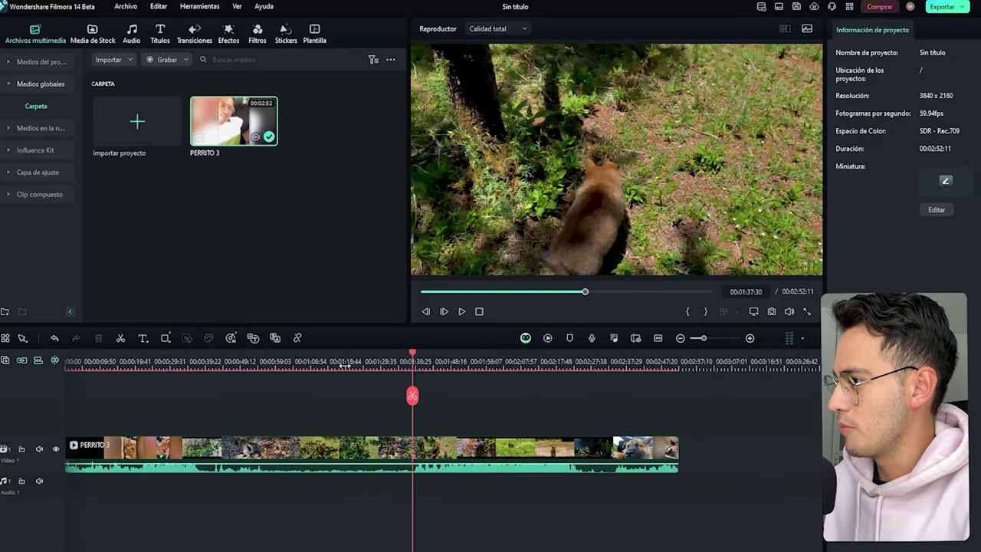
left_click(357, 364)
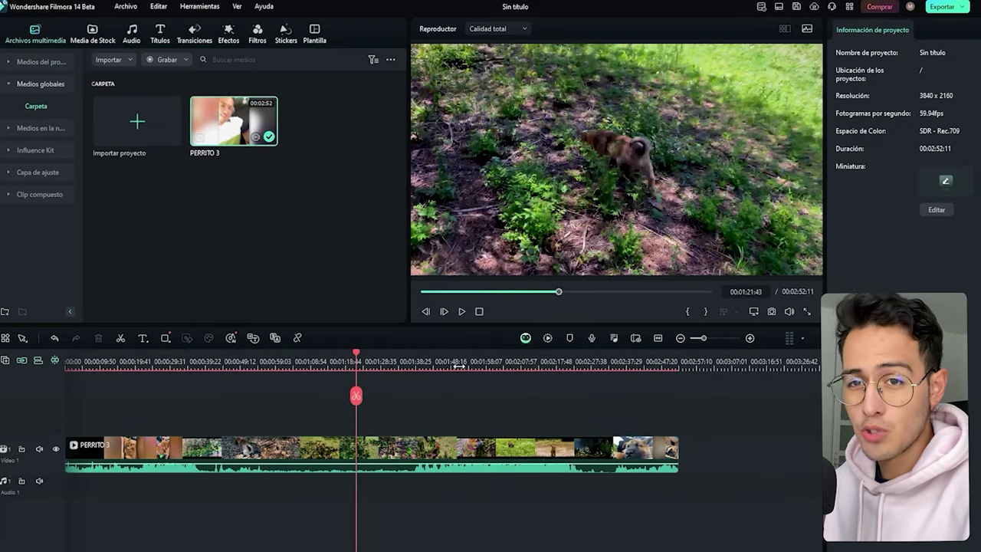
left_click(439, 364)
left_click(482, 363)
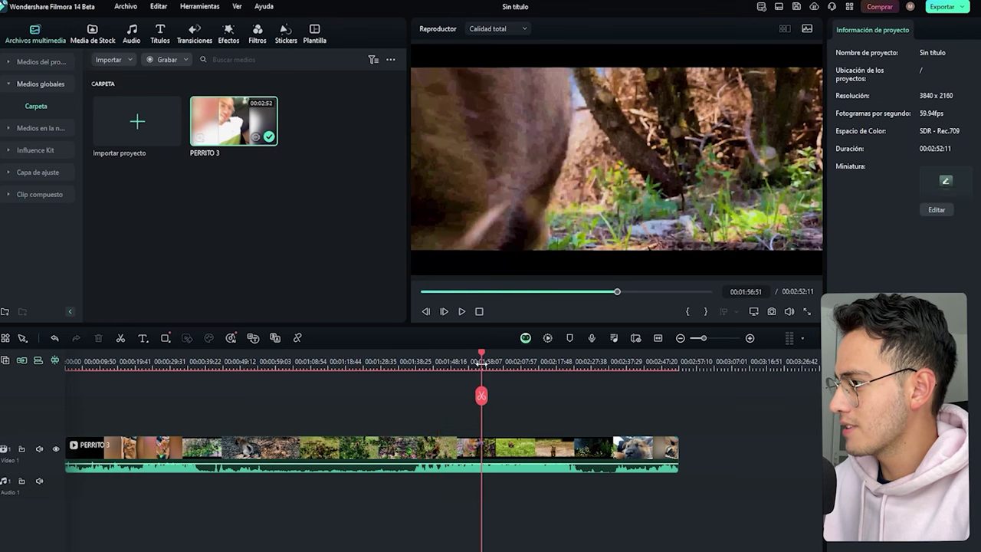
left_click(532, 364)
key("Home")
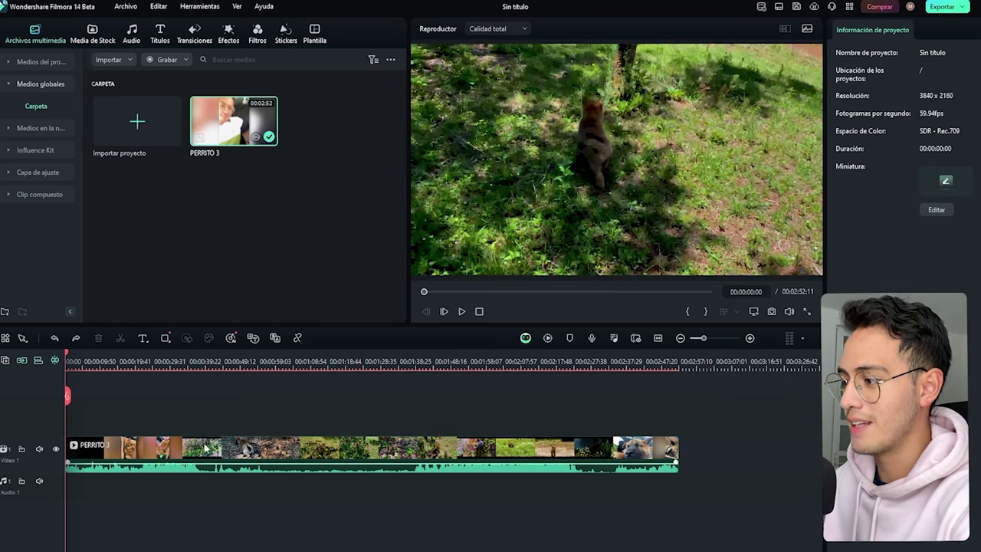
Open automatic reframing (Reencuadre Automático) for the PERRITO 3 media clip with a 9:16 aspect ratio and movement speed Rápido
mouse_move(204, 151)
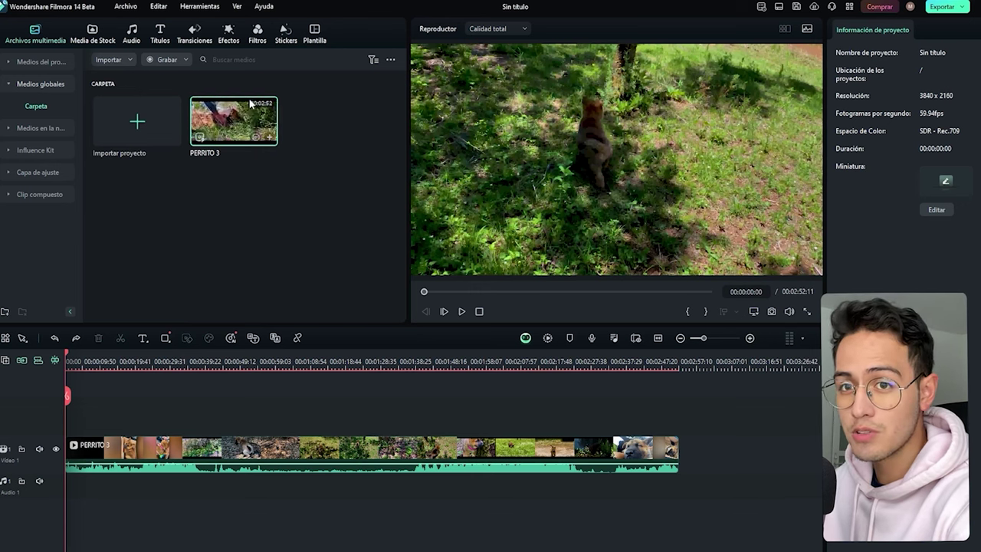
right_click(241, 138)
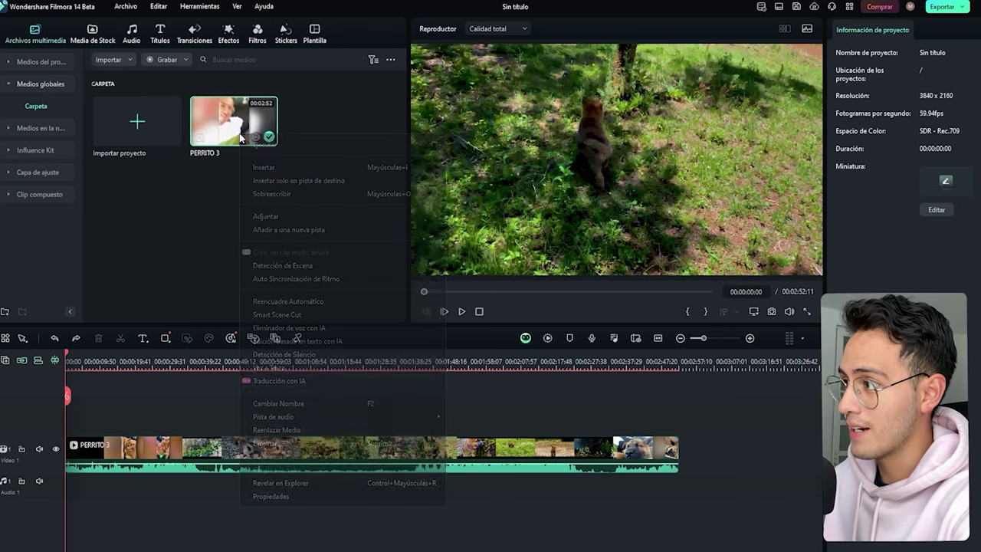
left_click(296, 304)
left_click(758, 235)
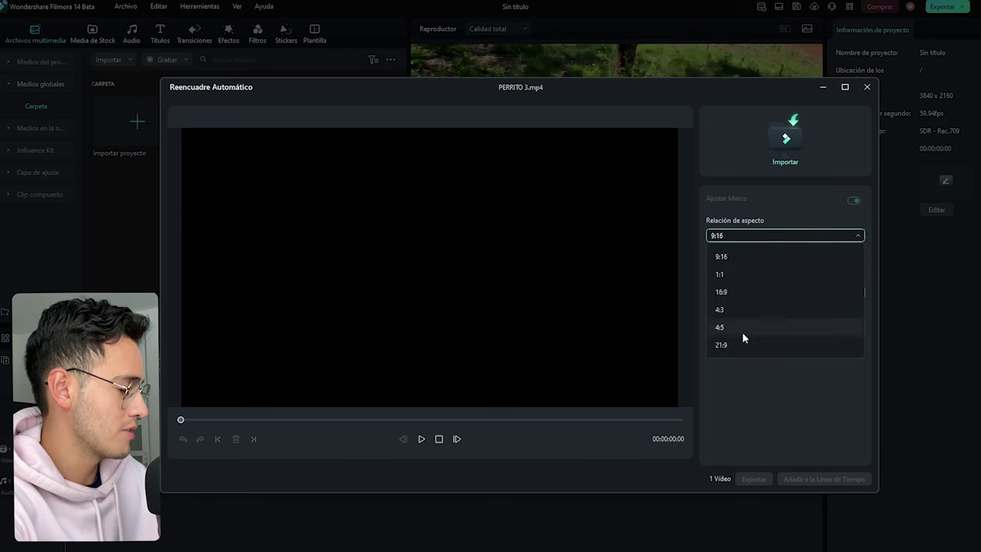
left_click(743, 254)
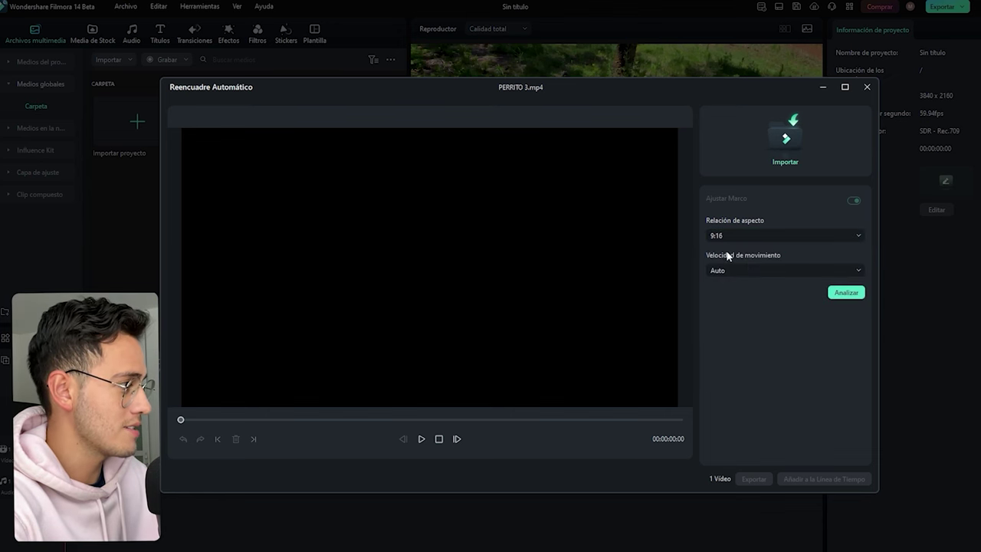
left_click(748, 268)
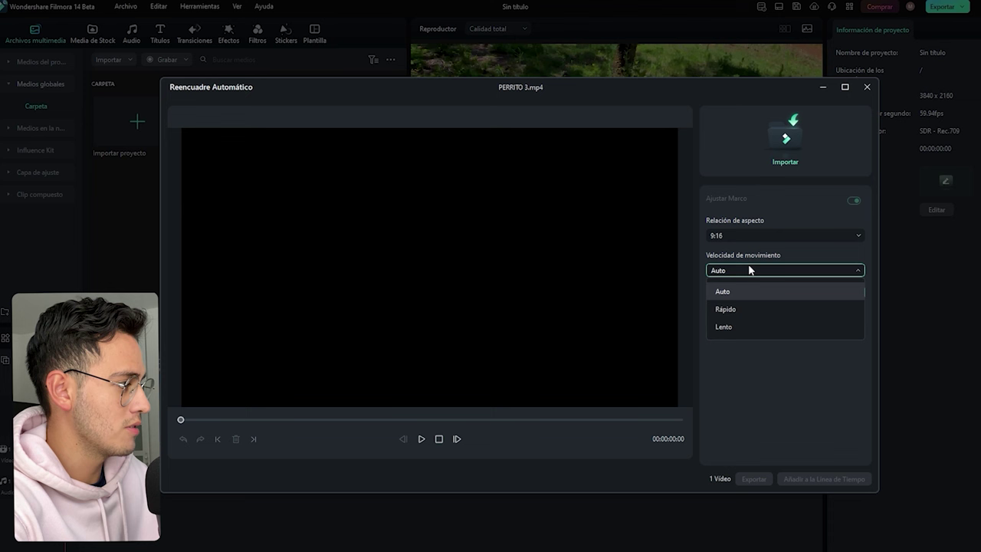
left_click(737, 308)
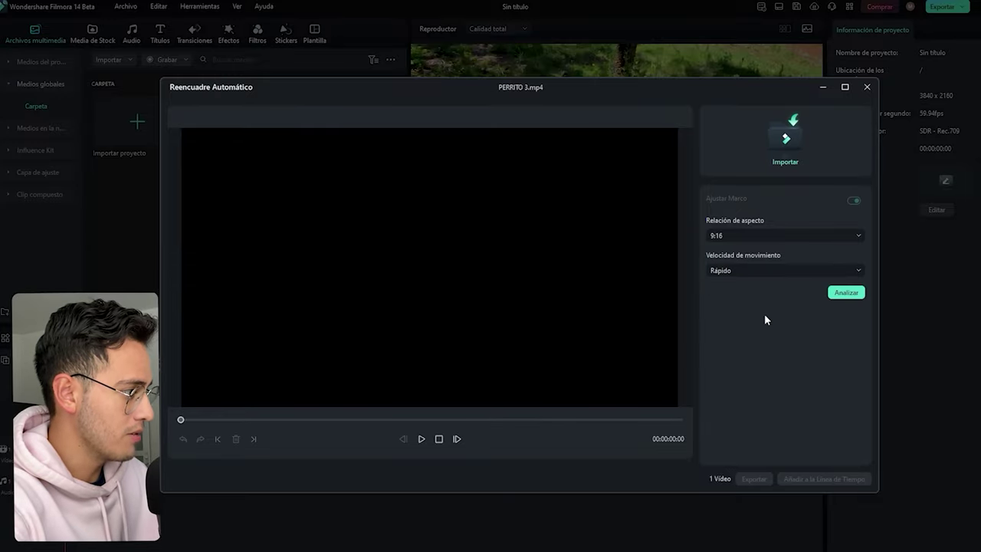
Analyze the clip for reframing and add the result to the timeline, matching the project to the media's 1216 x 2160 59.94fps
left_click(379, 421)
left_click_drag(379, 420, 626, 420)
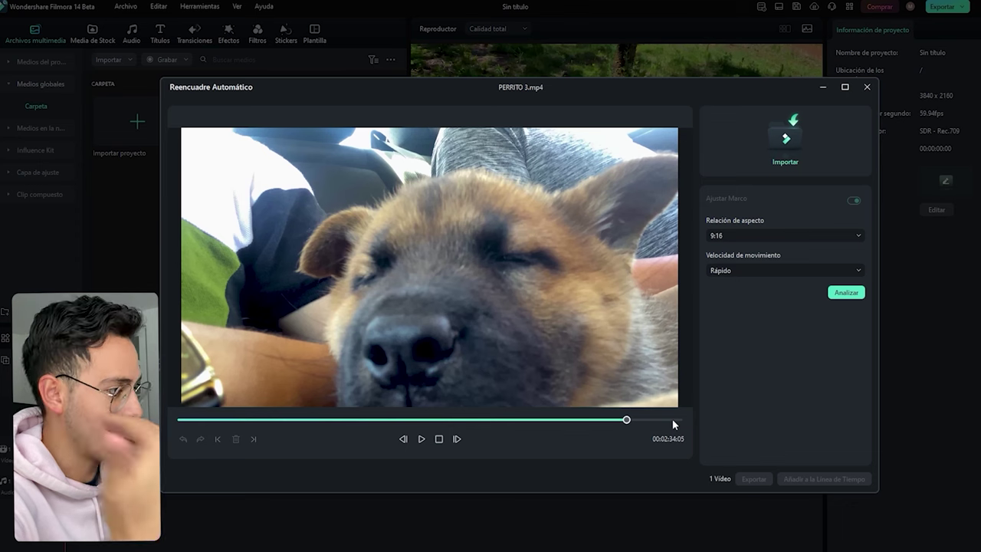
left_click(843, 294)
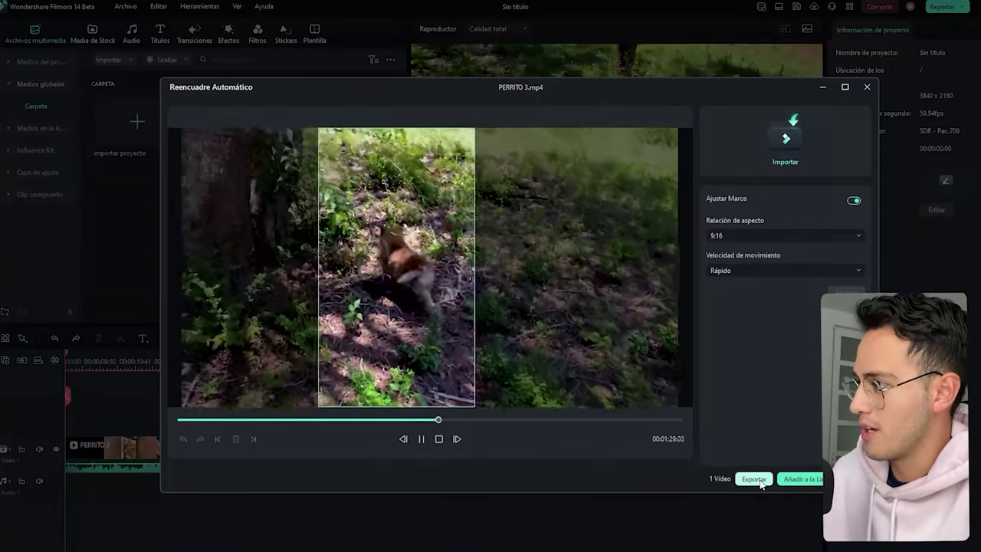
left_click(817, 484)
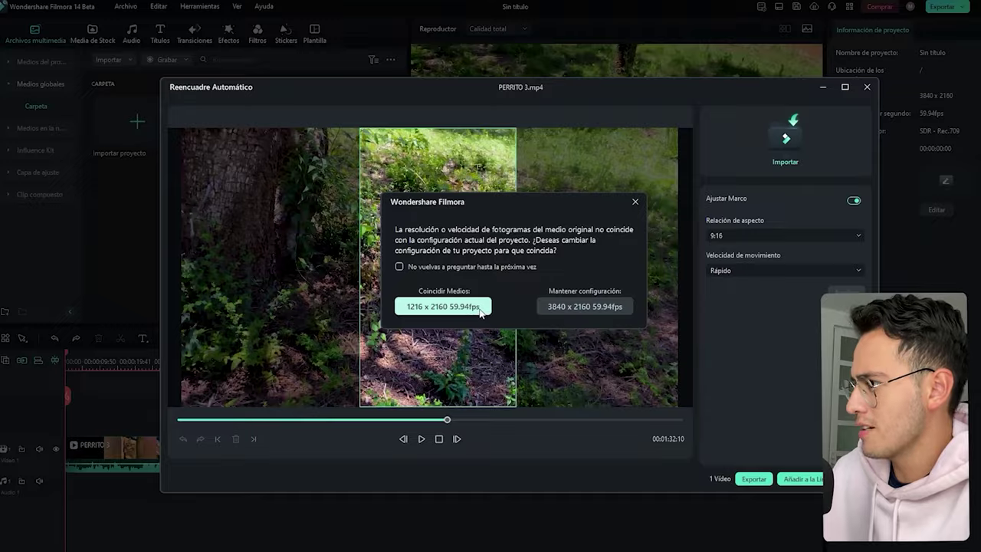
left_click(442, 306)
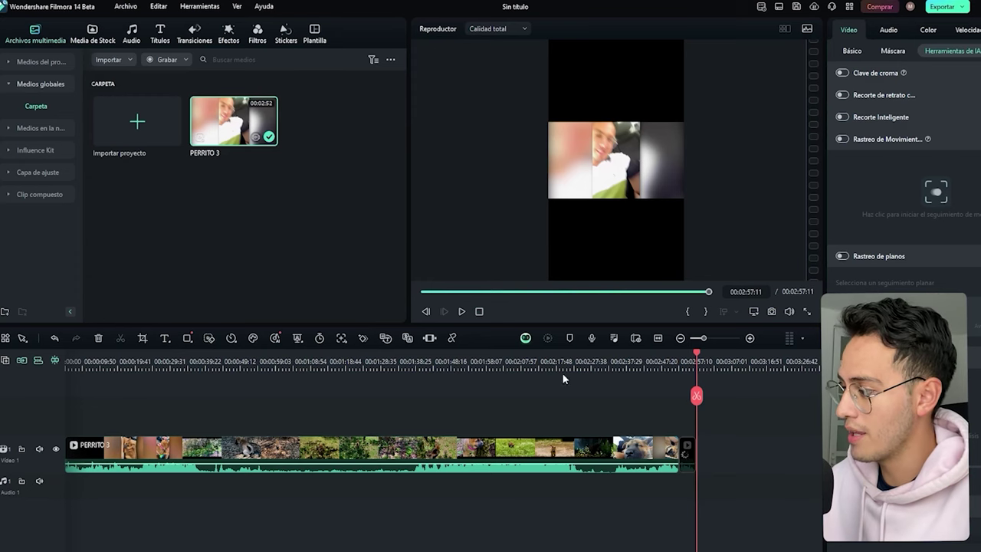
Turn on AI video enhancement for the reframed PERRITO 3 9 16 clip on the timeline
left_click(412, 393)
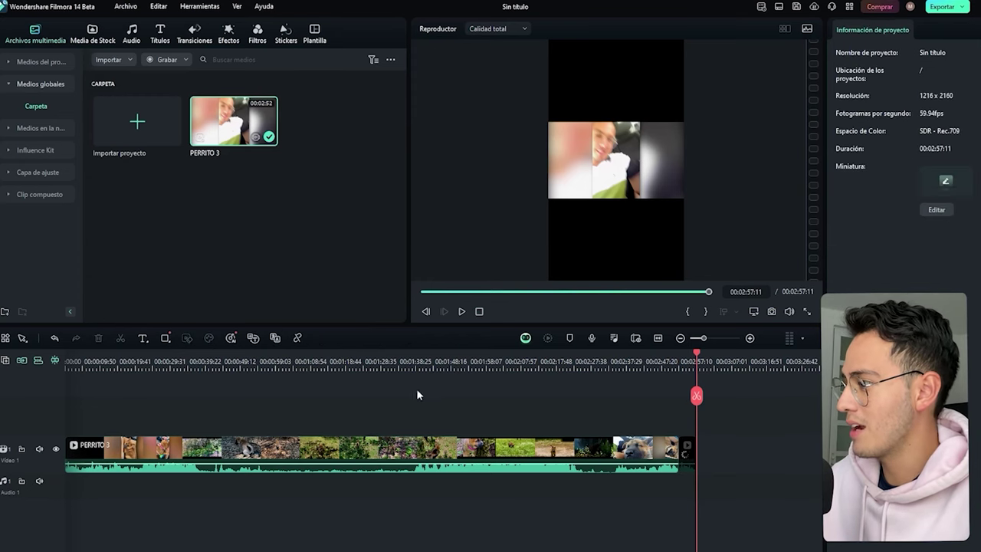
left_click(463, 379)
scroll(460, 368, "up", 3)
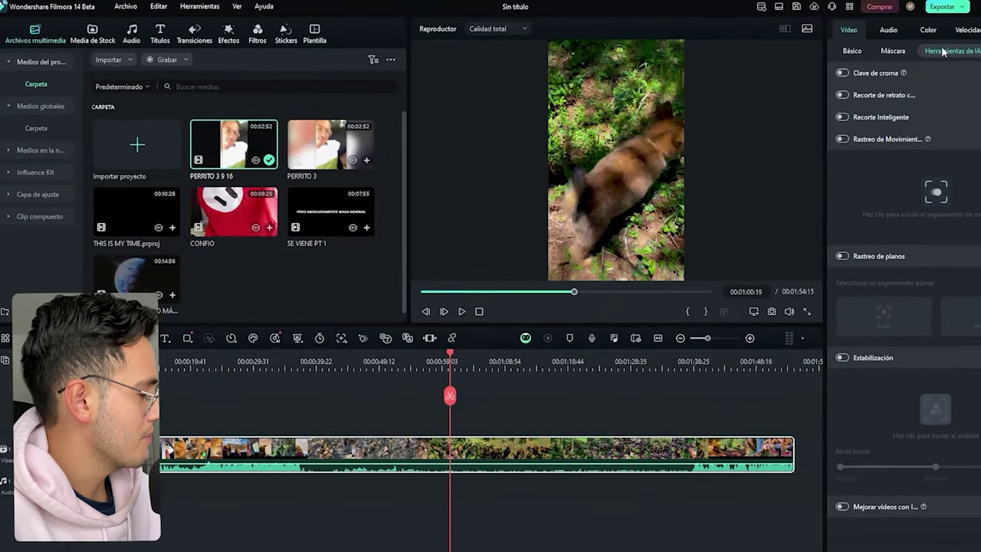
scroll(922, 293, "down", 3)
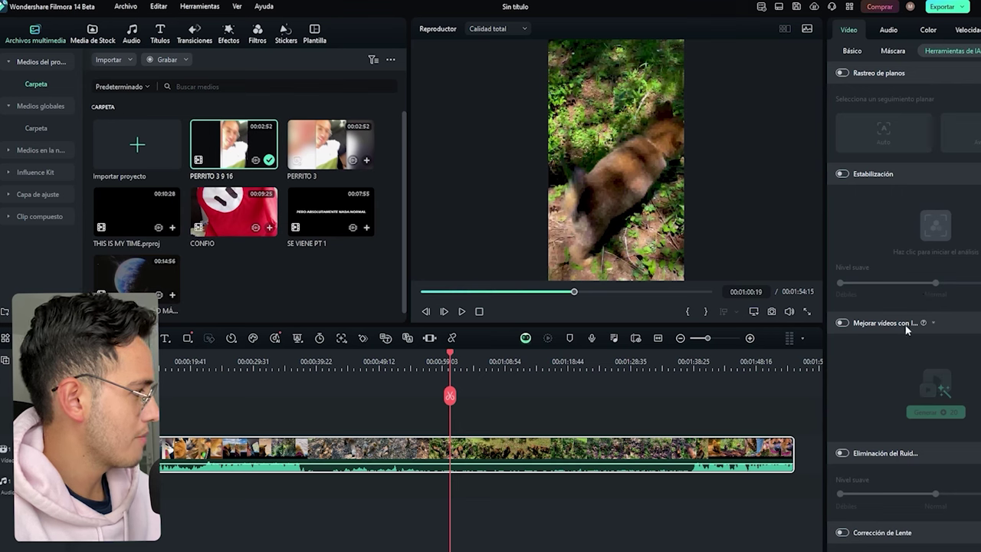
left_click(843, 323)
left_click(613, 295)
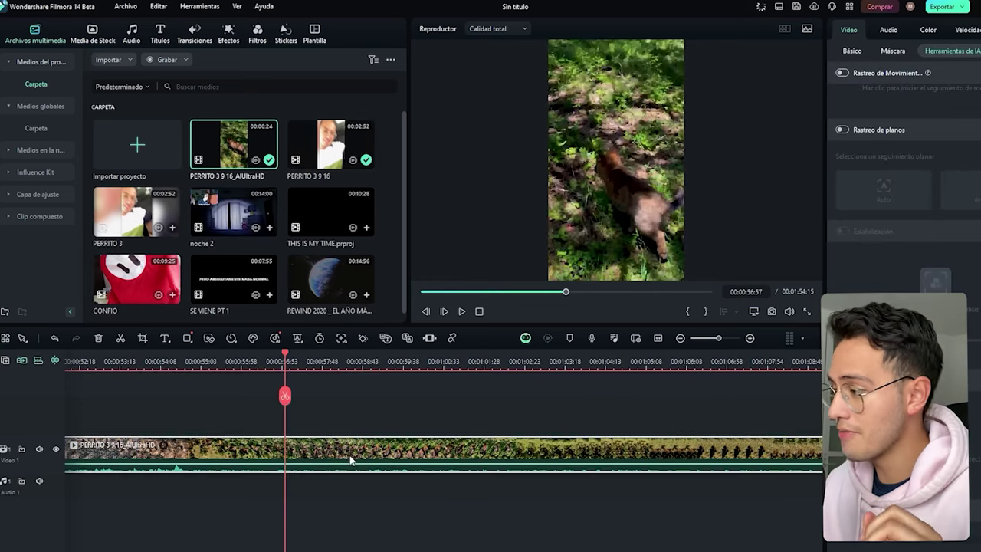
Play the AI-enhanced section and the following original section of the vertical clip to compare their quality
key("space")
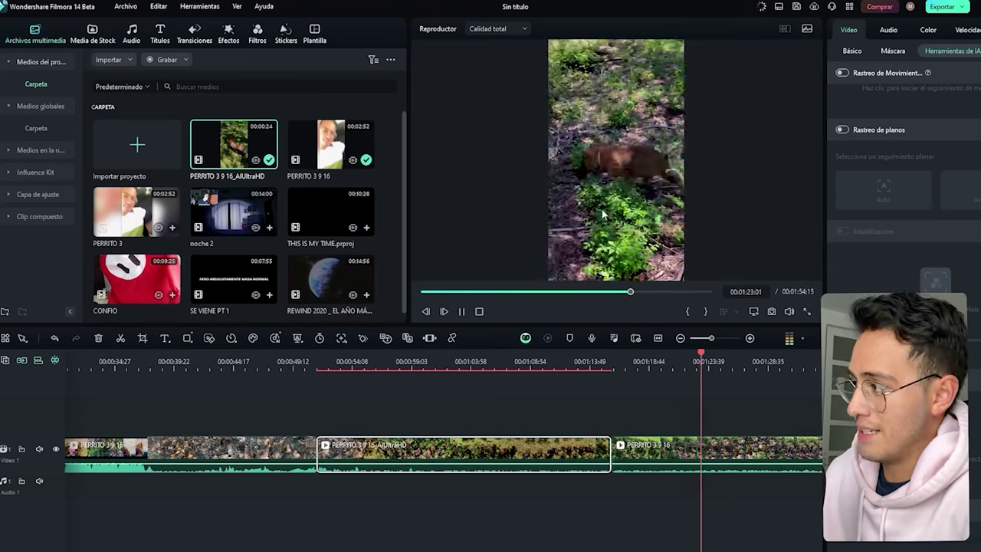
key("space")
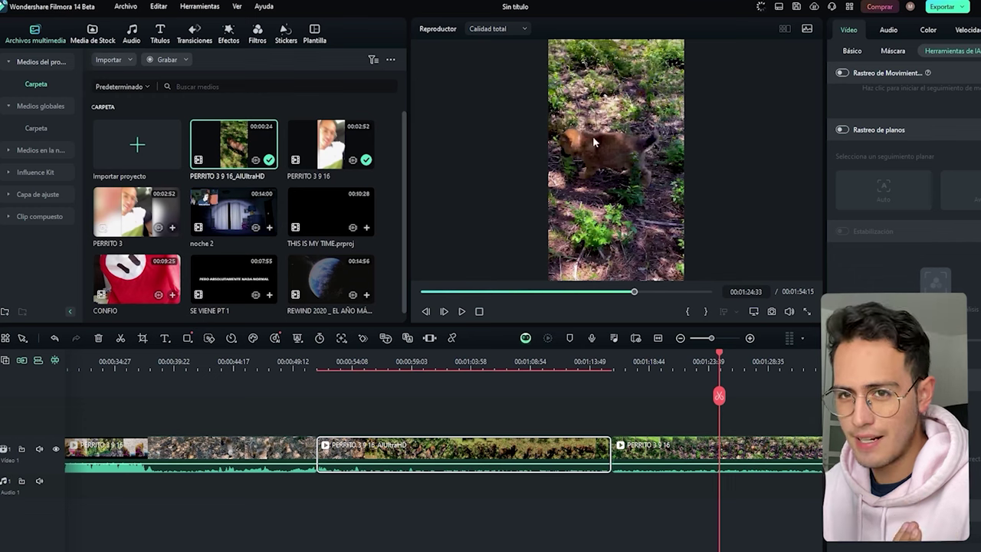
left_click(636, 292)
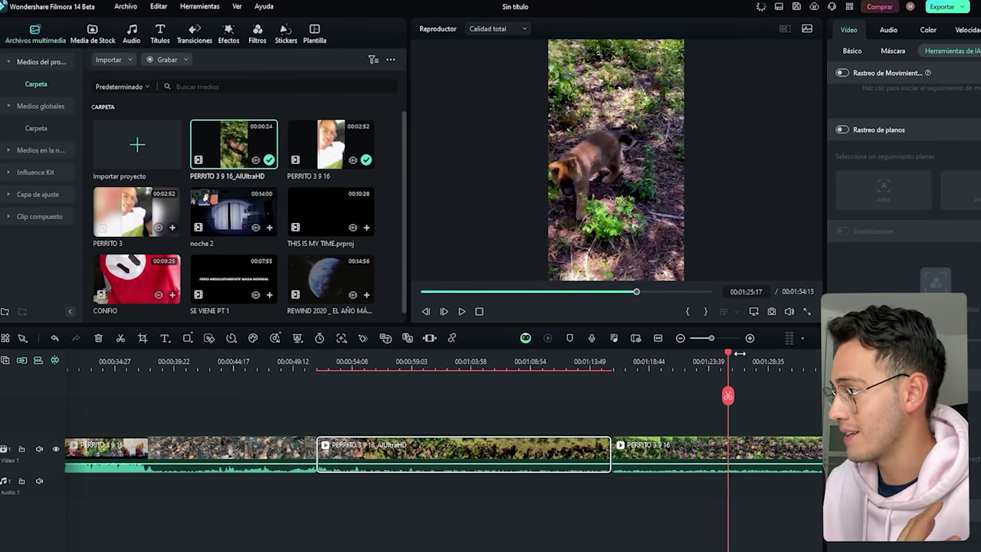
left_click(740, 359)
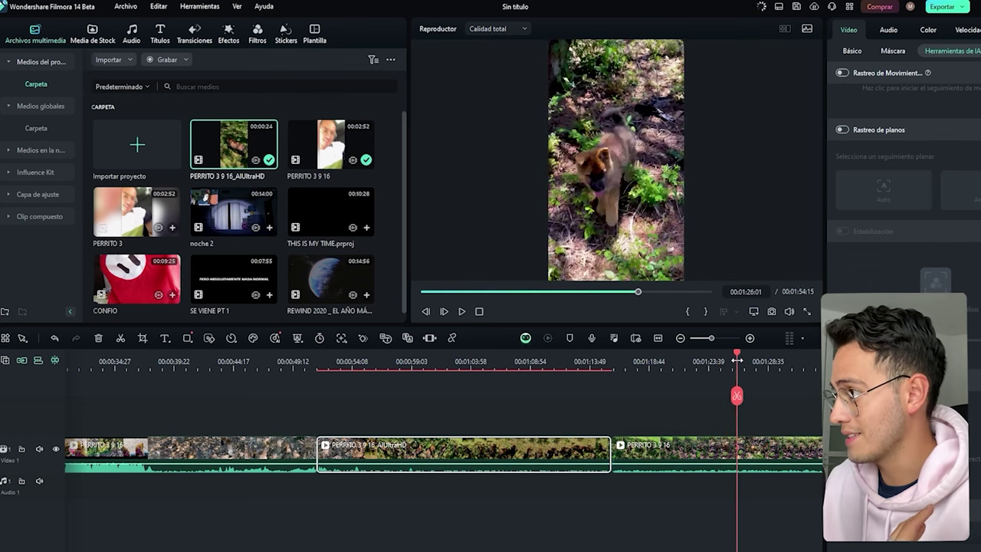
left_click(465, 360)
key("space")
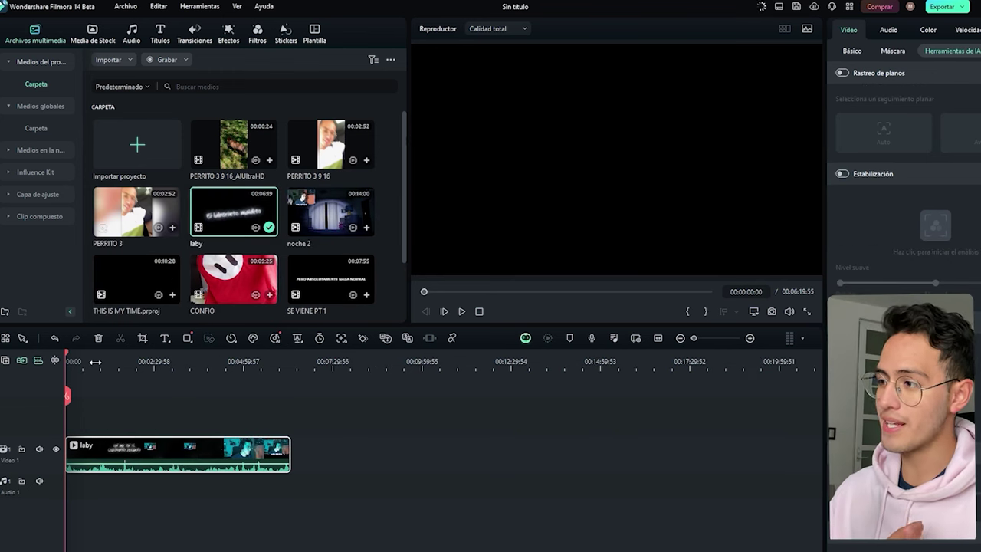
Open Smart Scene Cut for the laby media clip
left_click(98, 362)
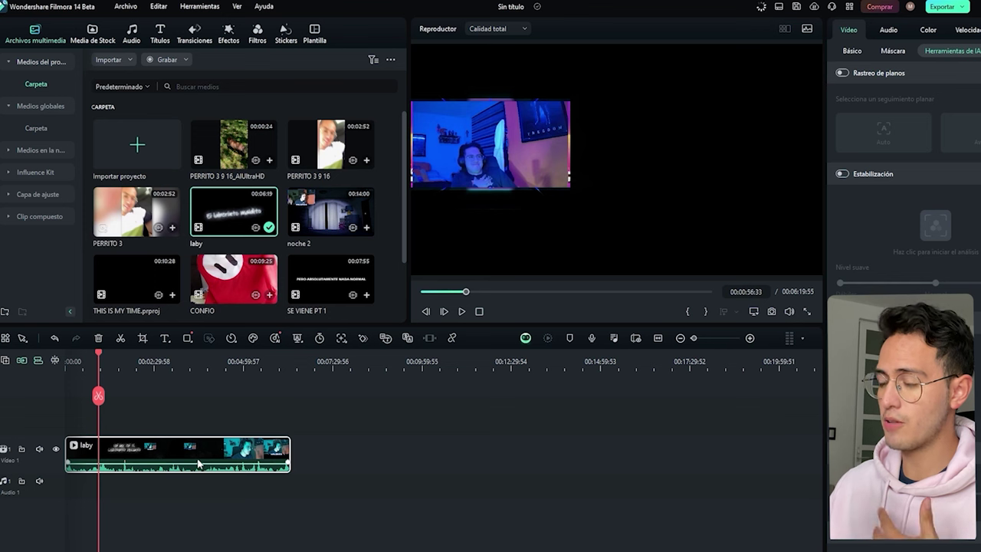
left_click(219, 222)
right_click(227, 224)
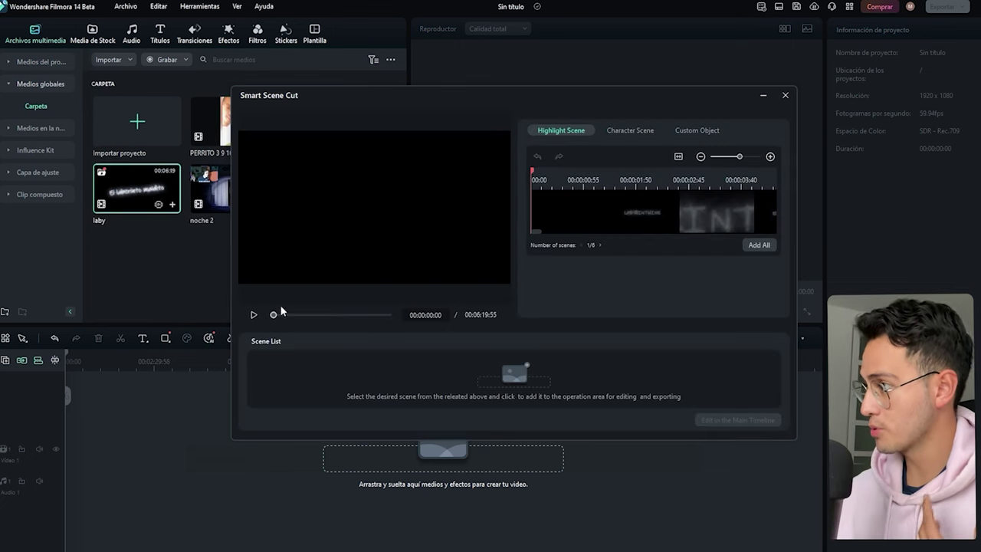
Review the scenes offered under Highlight Scene, Character Scene and Custom Object, playing back one character's scene
left_click(600, 246)
left_click(600, 245)
left_click(600, 245)
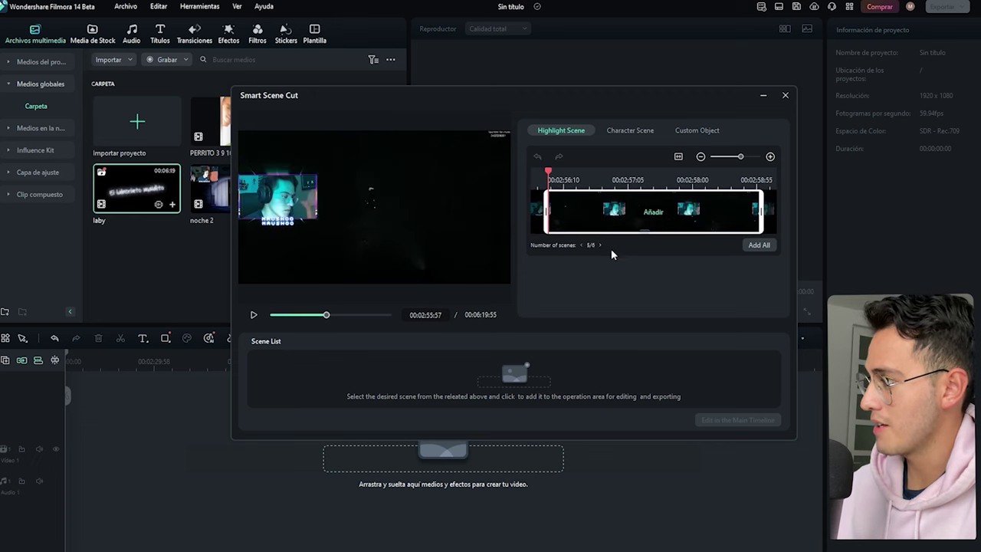
left_click(630, 130)
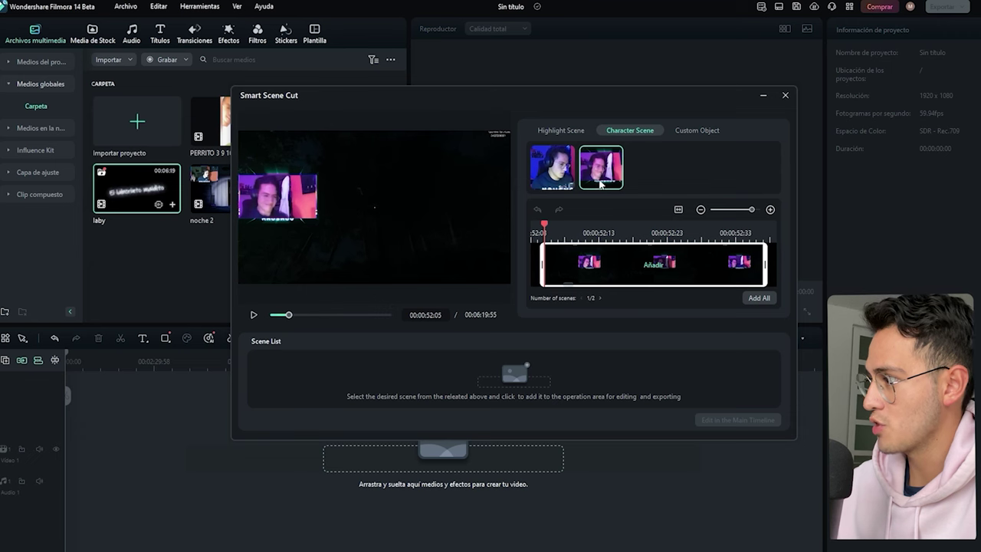
left_click(254, 315)
left_click(552, 167)
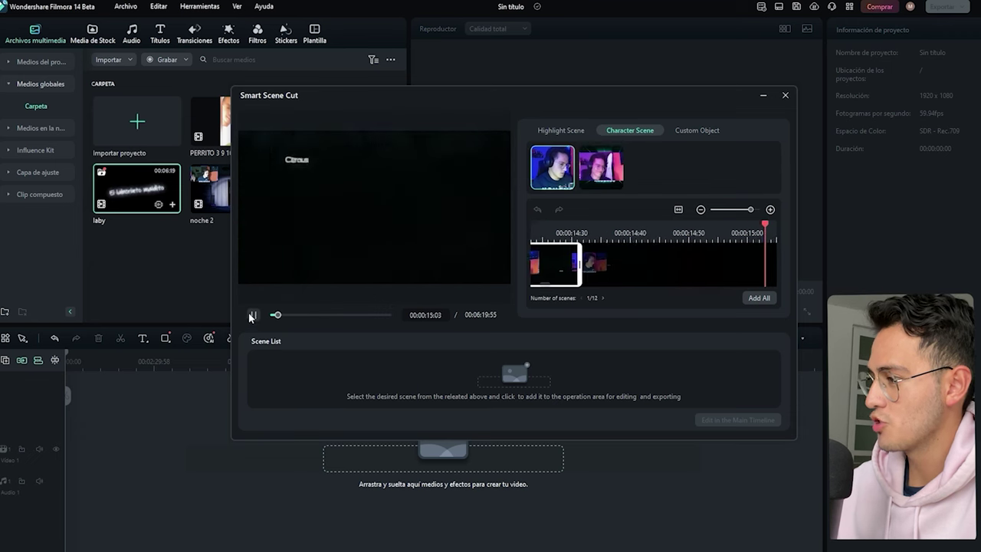
left_click(688, 131)
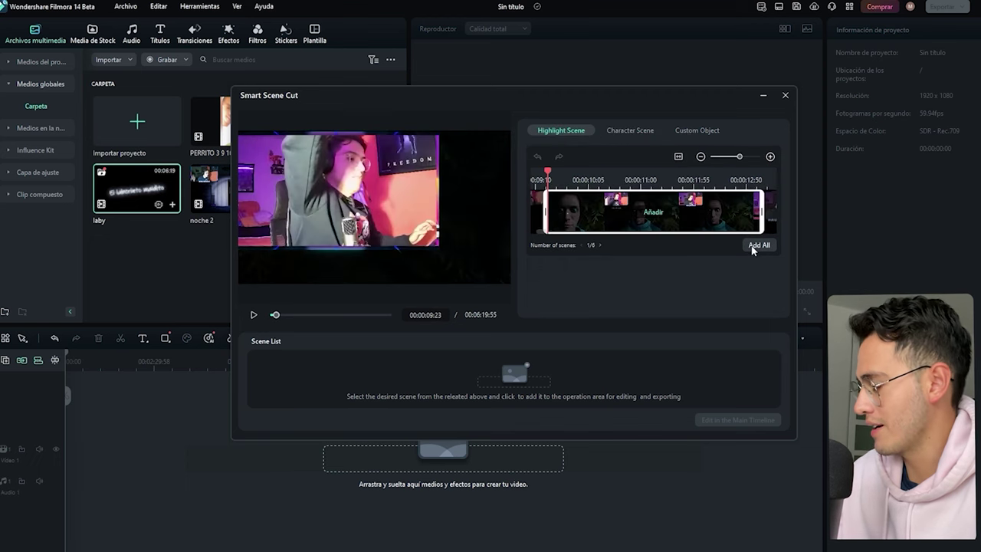
Add all the highlight scenes to the scene list and send them to the main timeline for editing
left_click(753, 246)
left_click(737, 420)
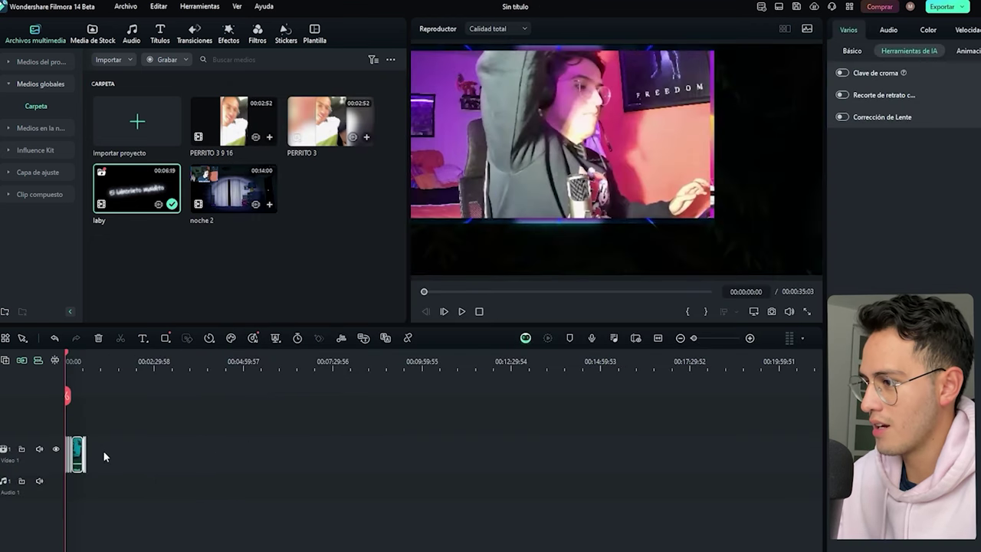
scroll(99, 459, "up", 8)
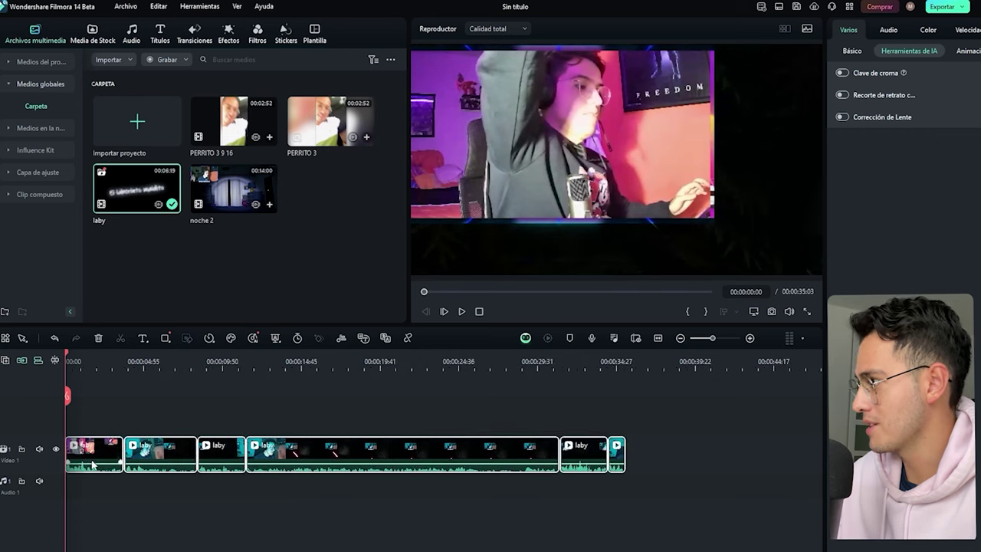
scroll(95, 460, "down", 3)
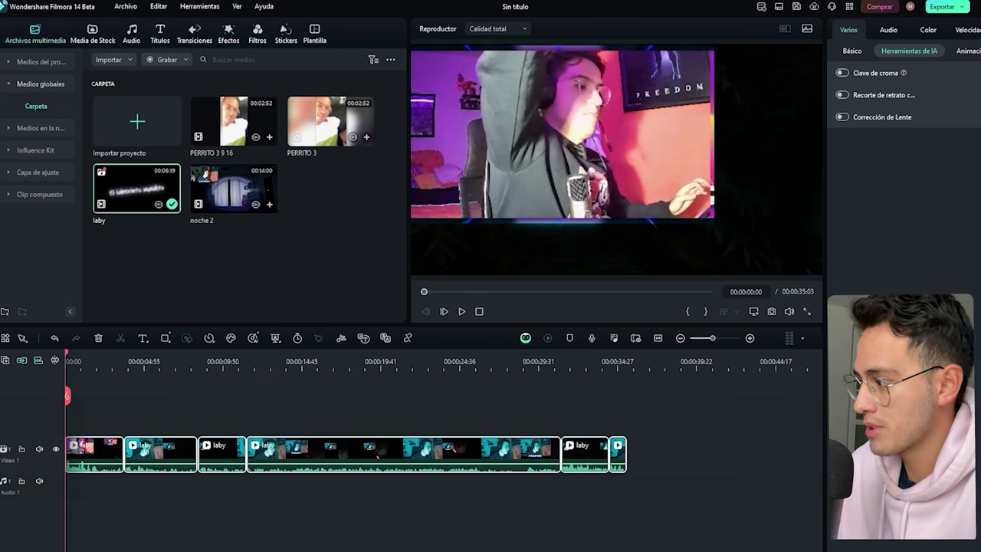
Play the assembled laby highlights on the timeline and check the cuts near the beginning
key("space")
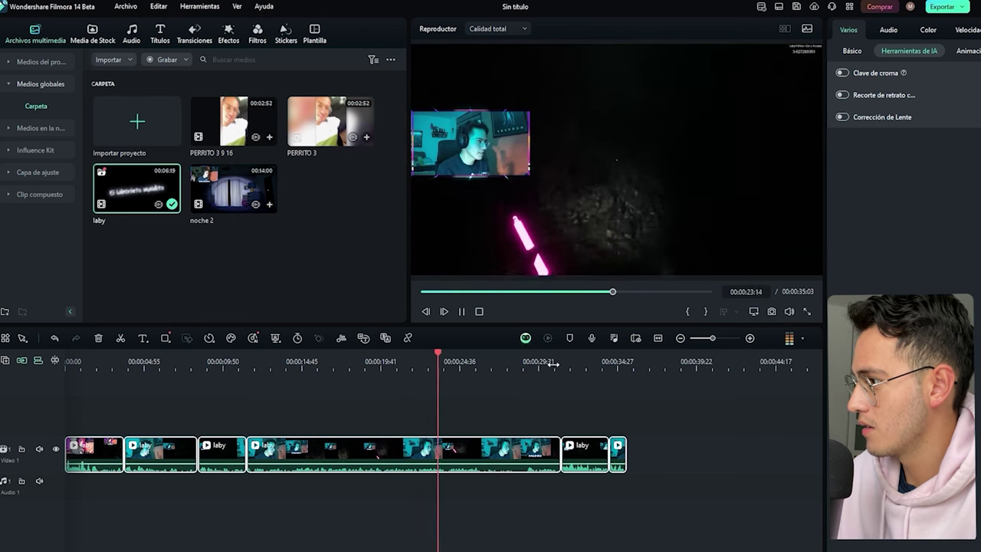
left_click(138, 396)
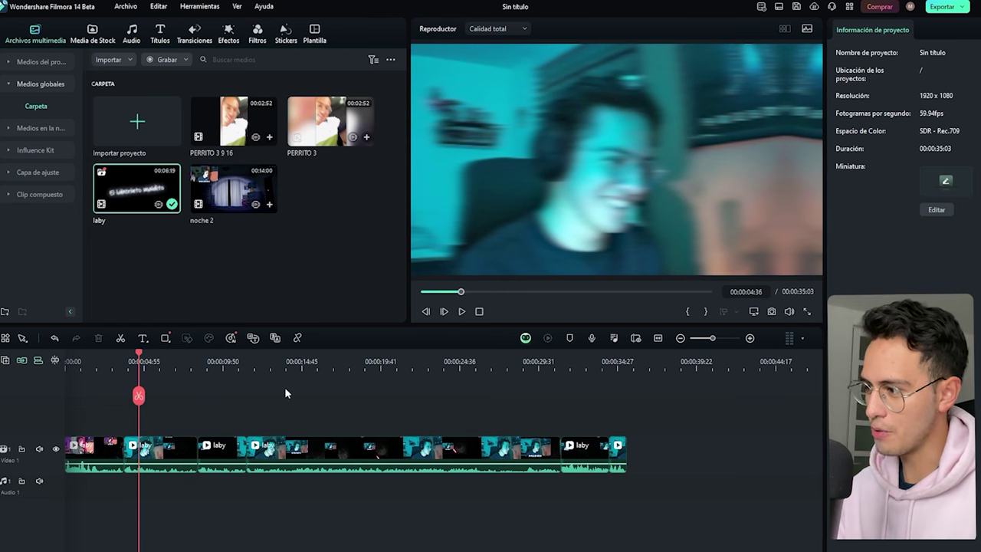
left_click(163, 369)
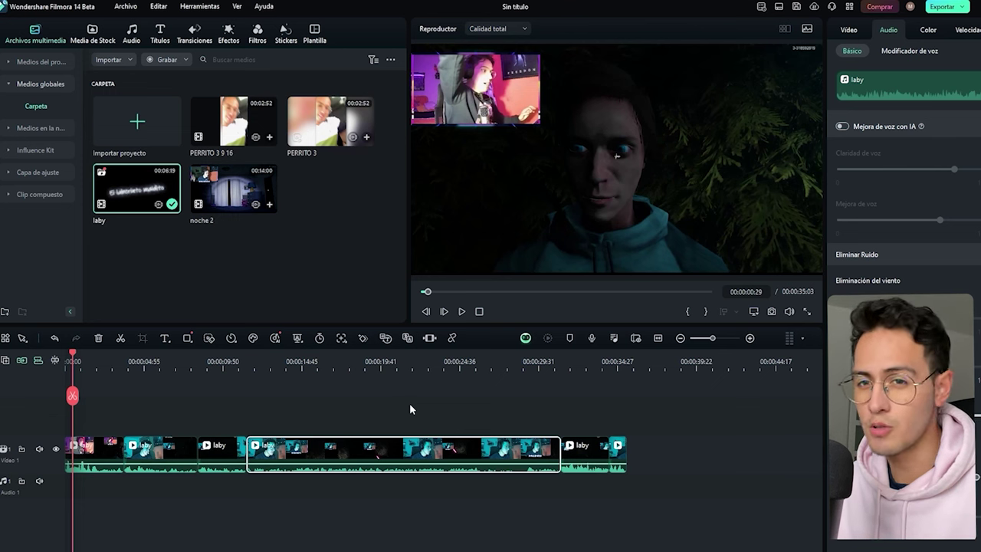
Generate background music for all the laby highlight clips on the timeline with Smart BGM Generation
left_click(476, 412)
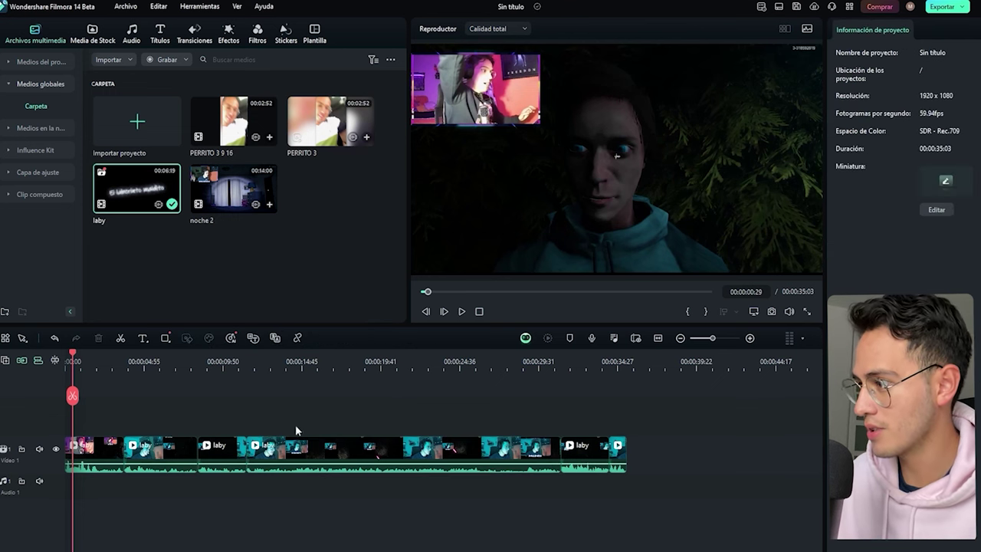
left_click_drag(88, 421, 627, 478)
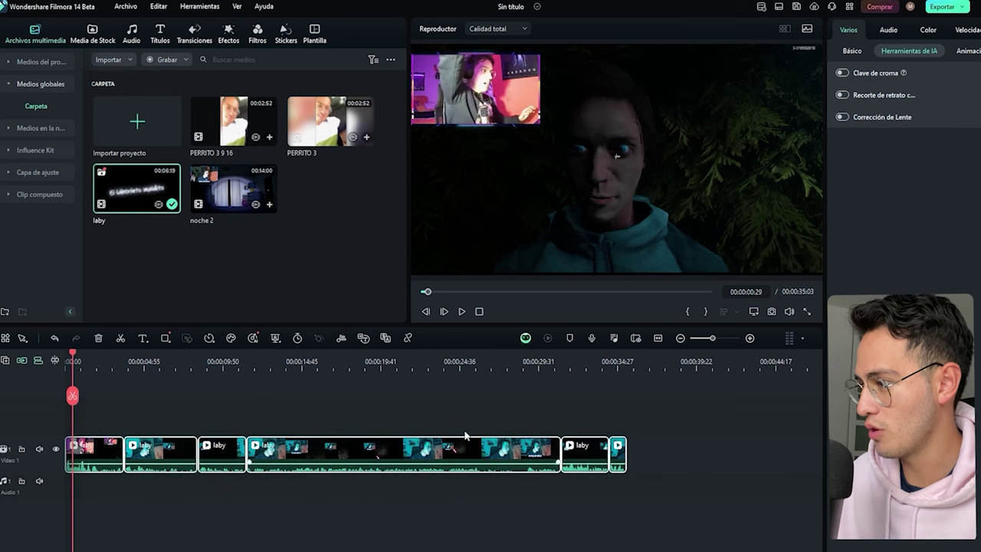
left_click(253, 338)
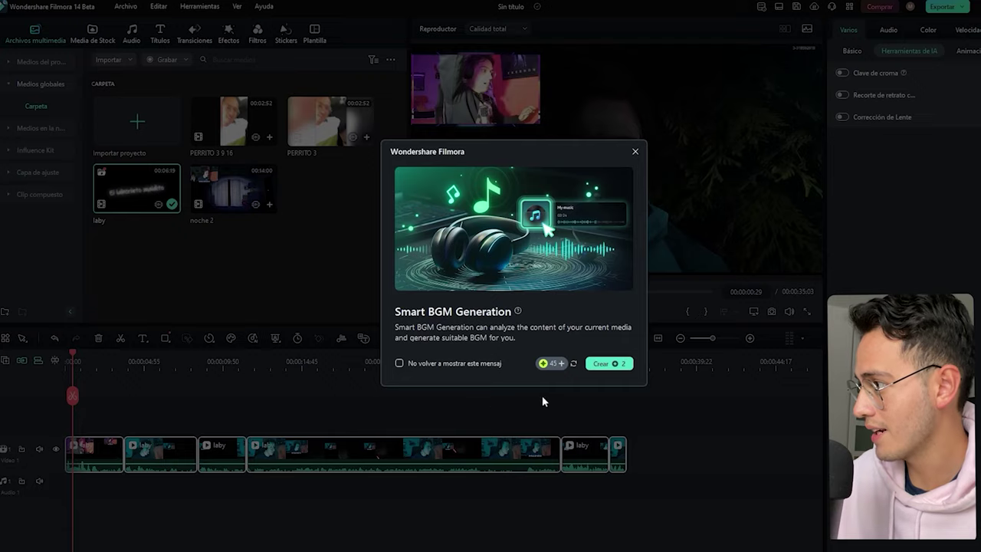
left_click(603, 365)
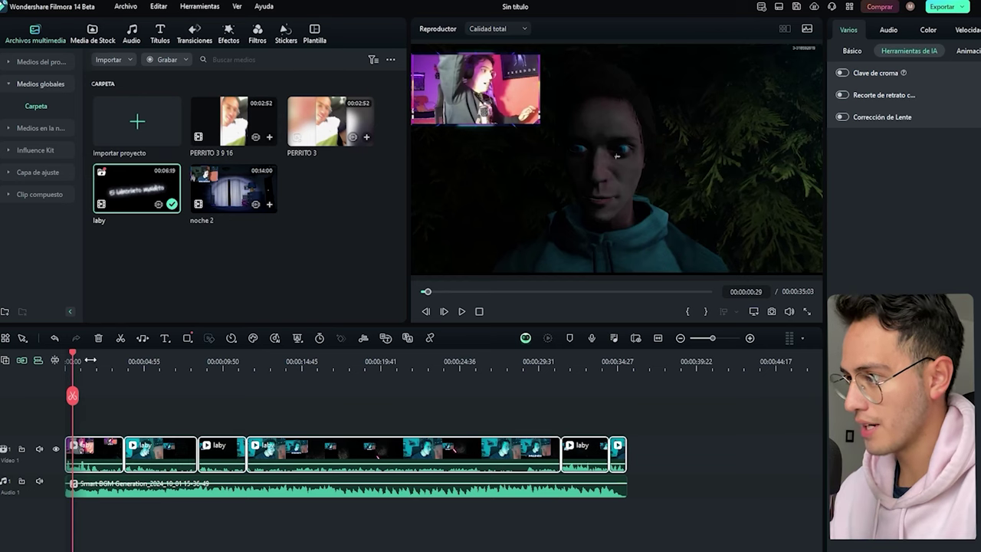
Play the laby highlights from the start of the timeline to hear the generated background music
left_click(151, 498)
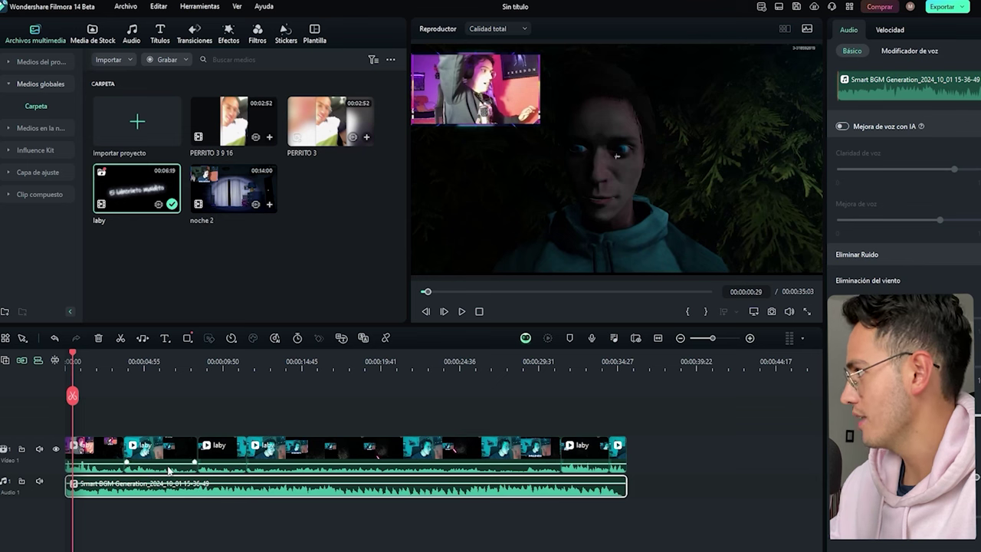
key("Home")
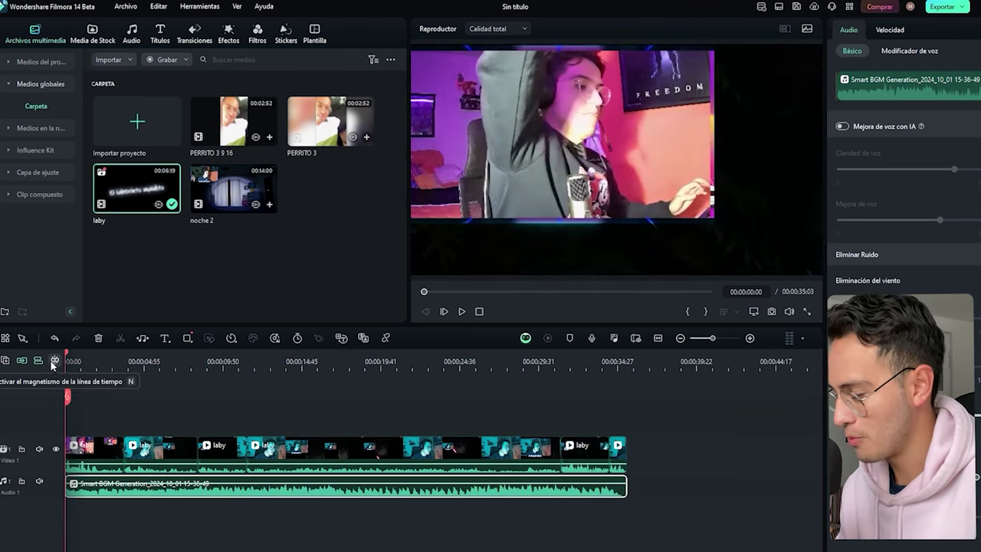
key("space")
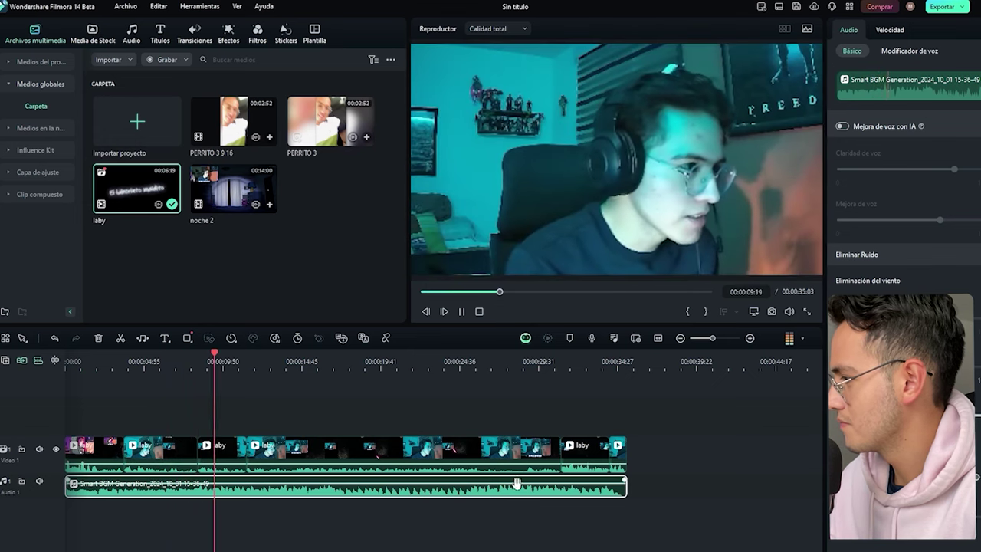
left_click(521, 516)
left_click(520, 497)
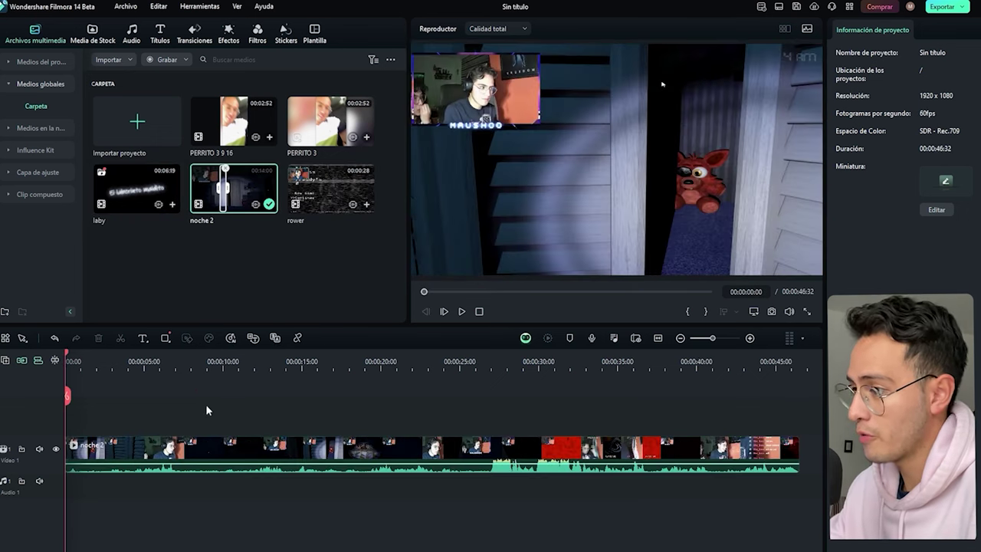
Skim through the noche 2 clip on the timeline and generate background music for it with Smart BGM Generation
left_click(195, 369)
left_click(348, 367)
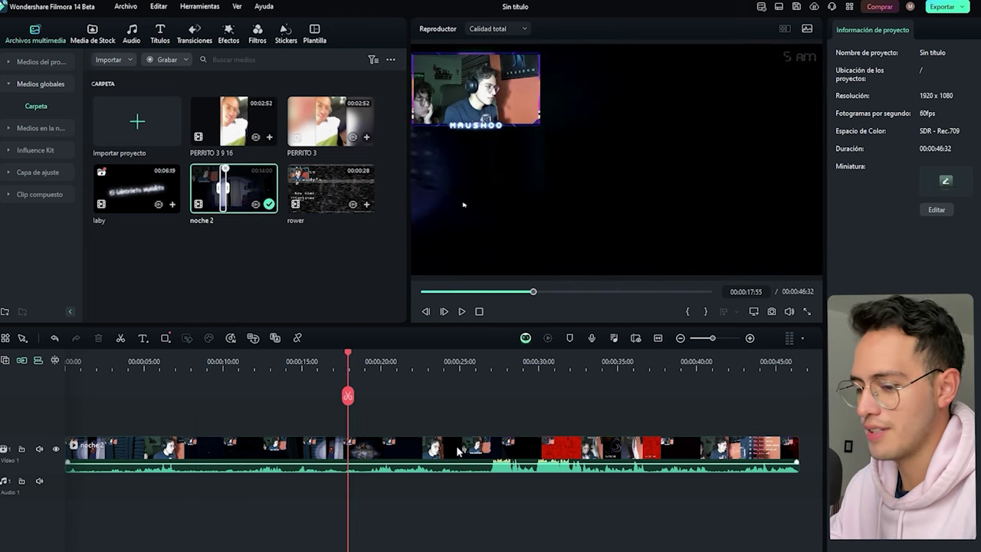
scroll(458, 451, "down", 3)
left_click(458, 451)
left_click(433, 362)
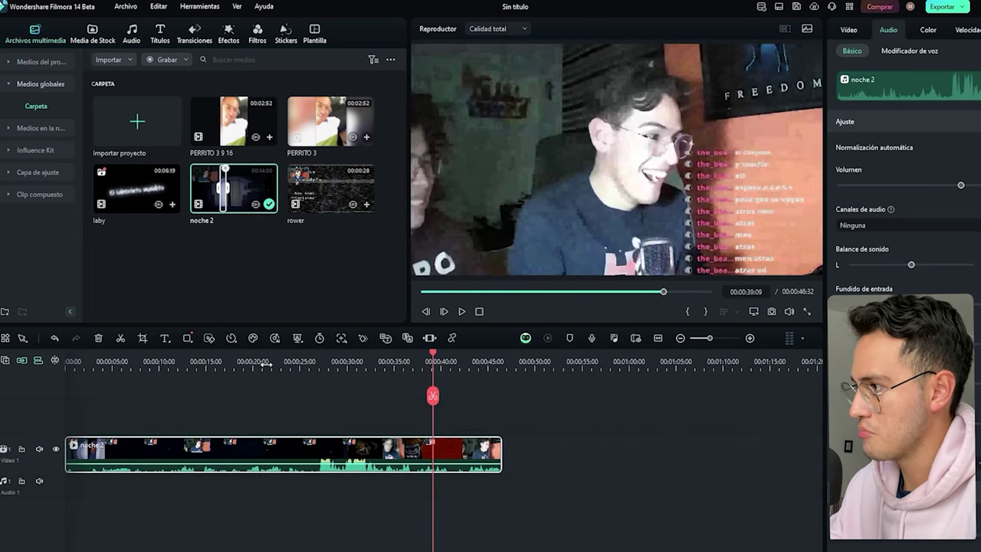
left_click_drag(109, 365, 76, 362)
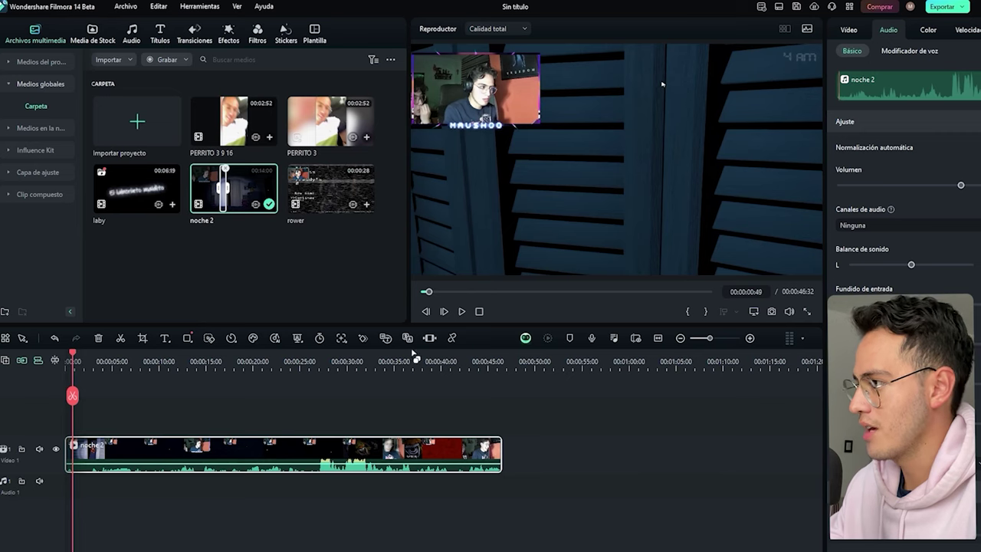
left_click(275, 339)
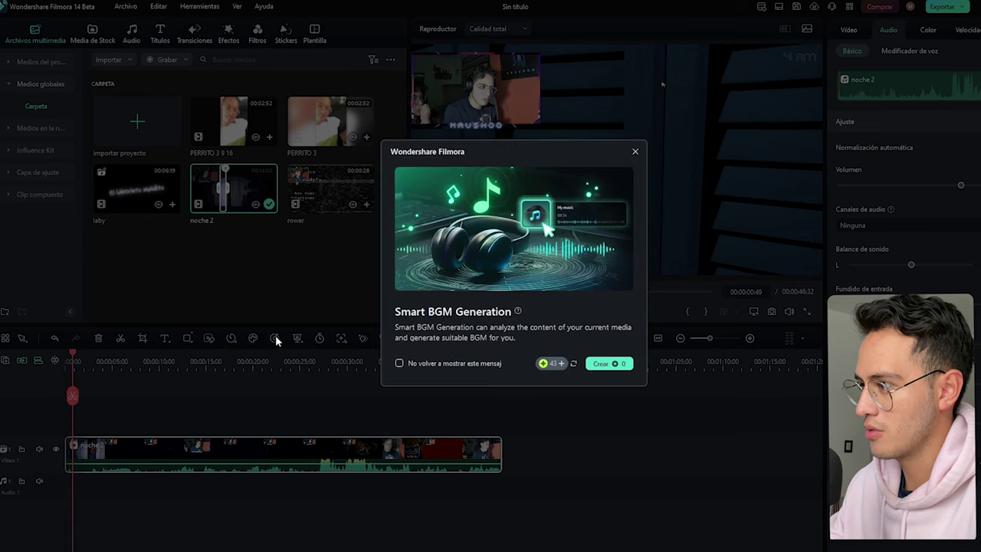
left_click(607, 363)
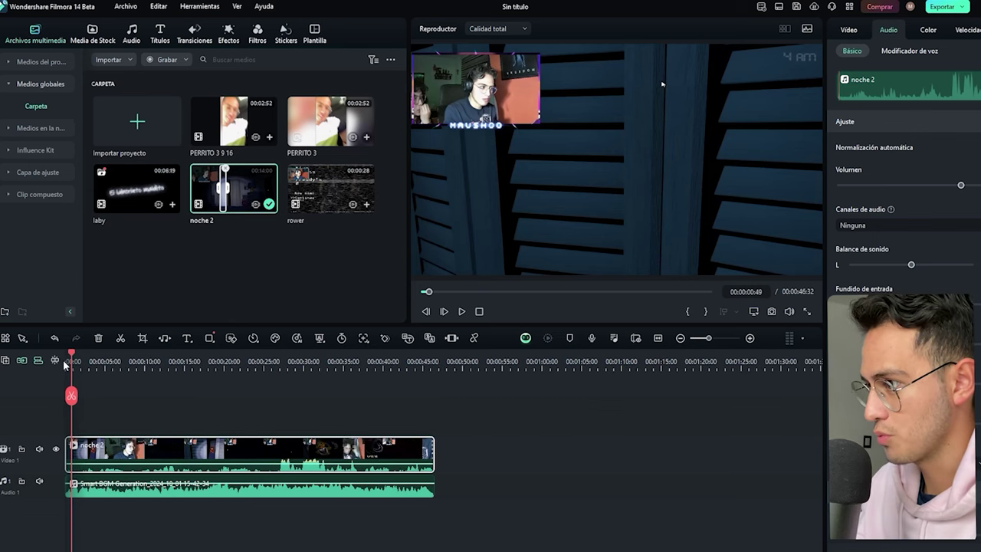
Play the noche 2 clip with its generated music up to the jumpscare and stop there
key("space")
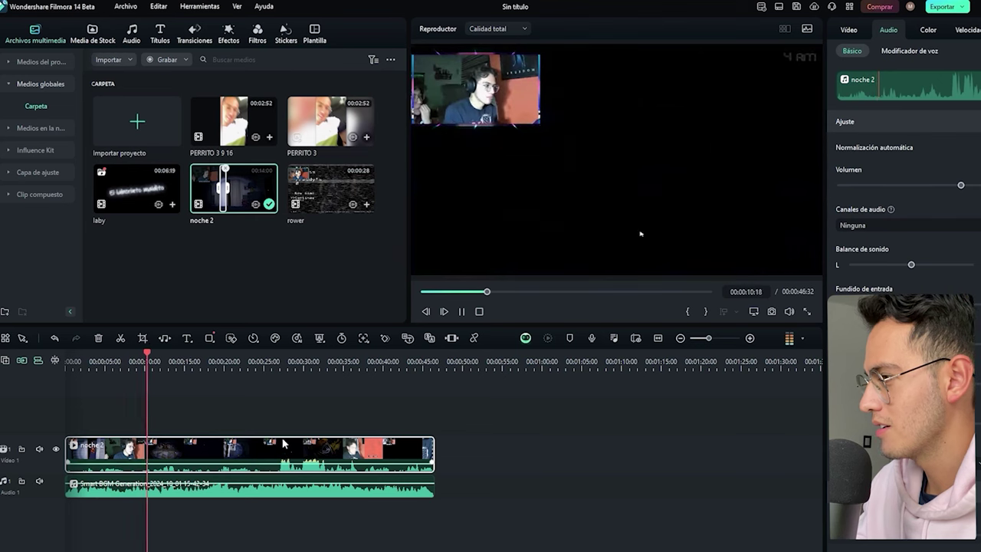
left_click(217, 362)
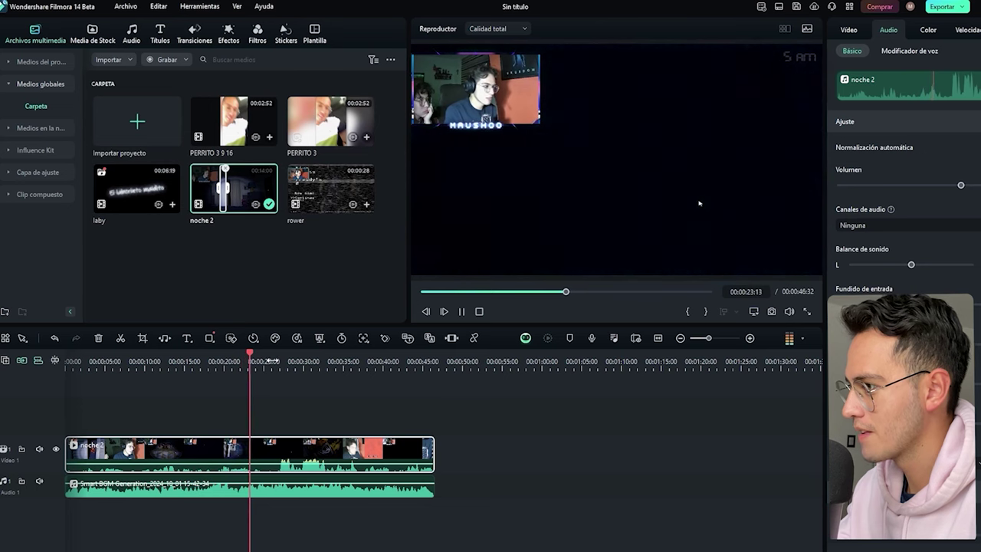
left_click(435, 497)
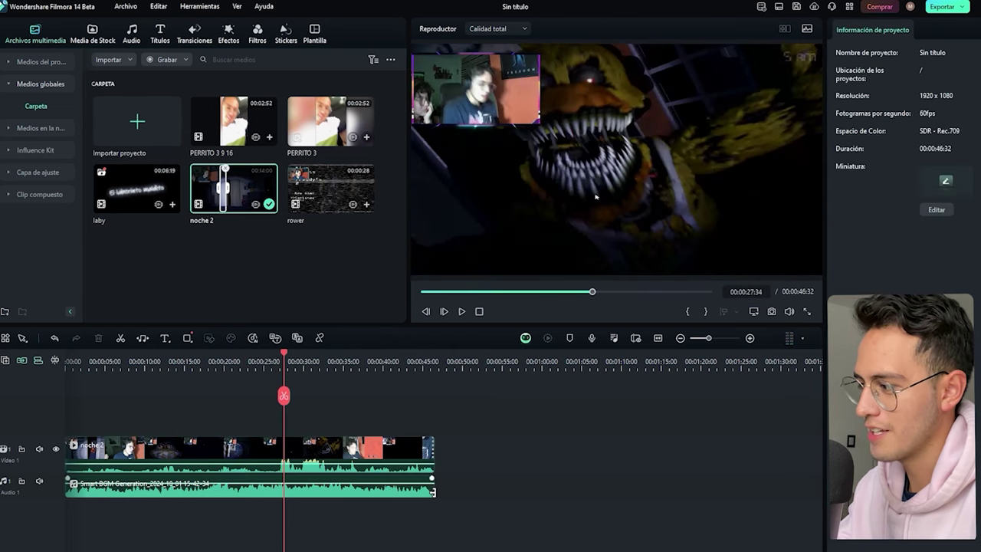
Trim the end of the generated music to 00:00:27:27, where the jumpscare begins in the noche 2 clip
left_click(311, 492)
left_click_drag(433, 491, 284, 492)
left_click(274, 390)
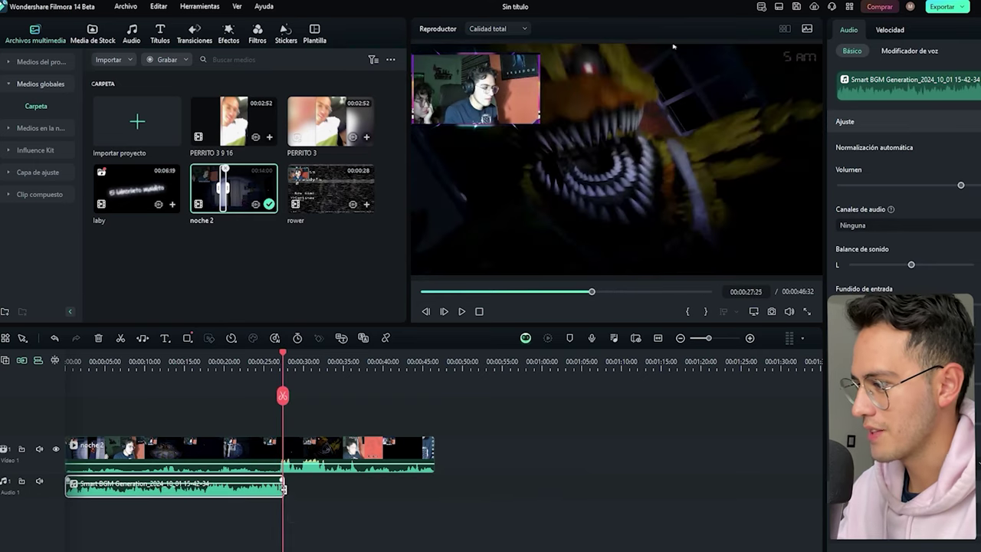
left_click_drag(284, 489, 282, 491)
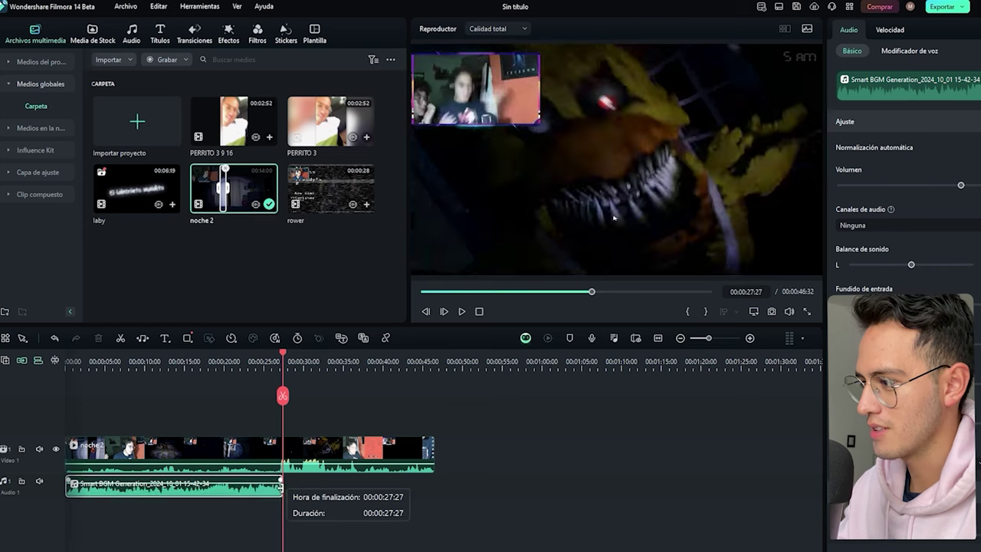
Lower the volume of the trimmed background music under the noche 2 clip
left_click(237, 363)
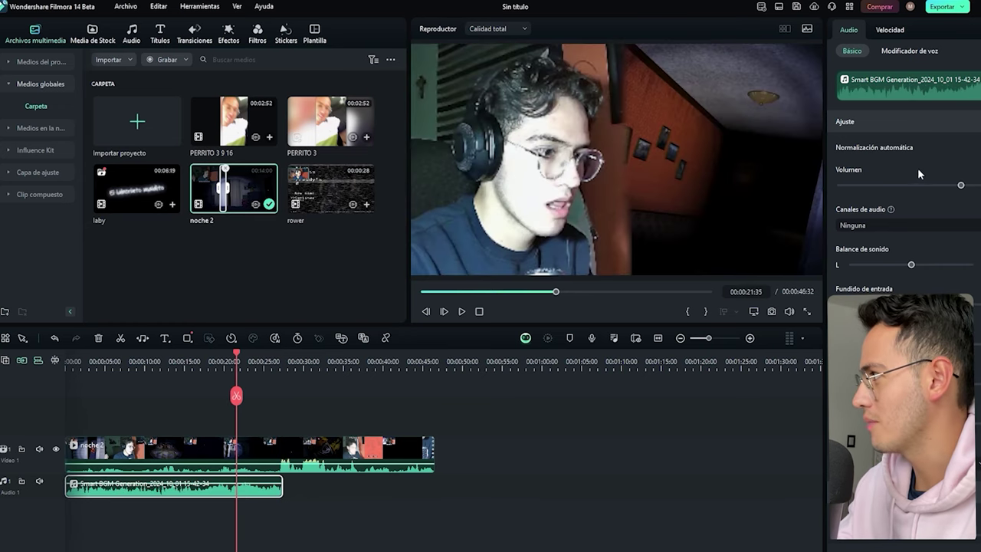
left_click(919, 185)
left_click_drag(927, 189, 943, 186)
Play back the opening of the noche 2 clip and the passage where the music cuts off at the jumpscare
left_click(74, 364)
key("space")
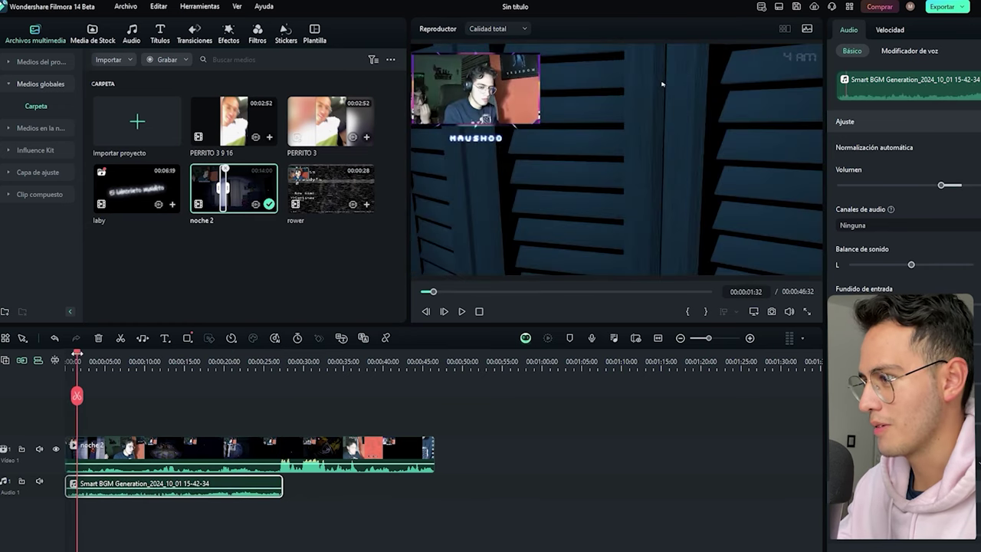
left_click(239, 364)
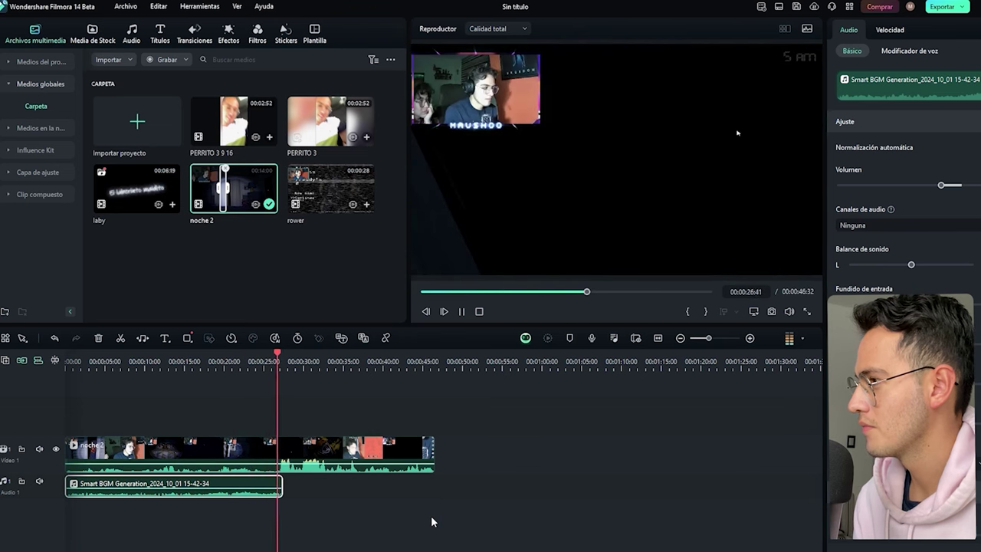
key("space")
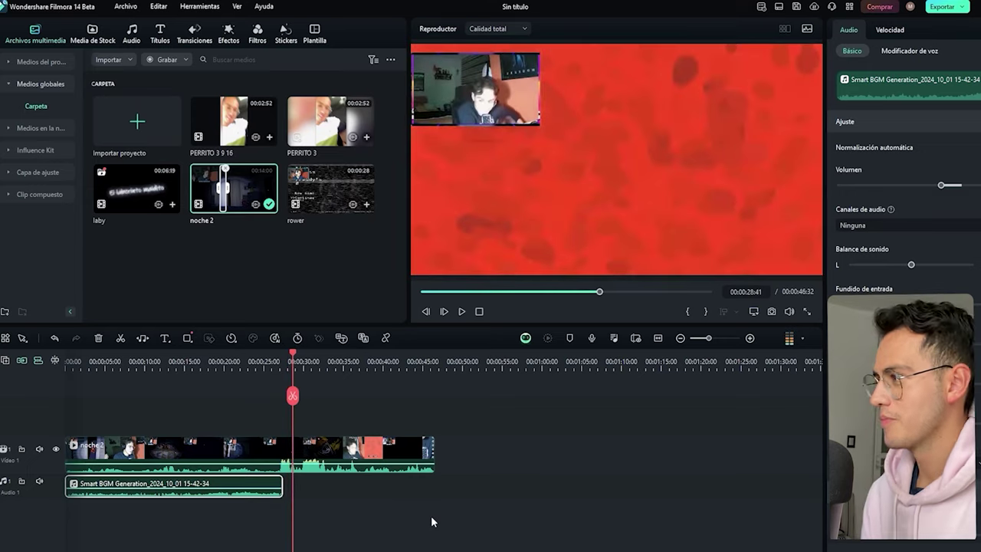